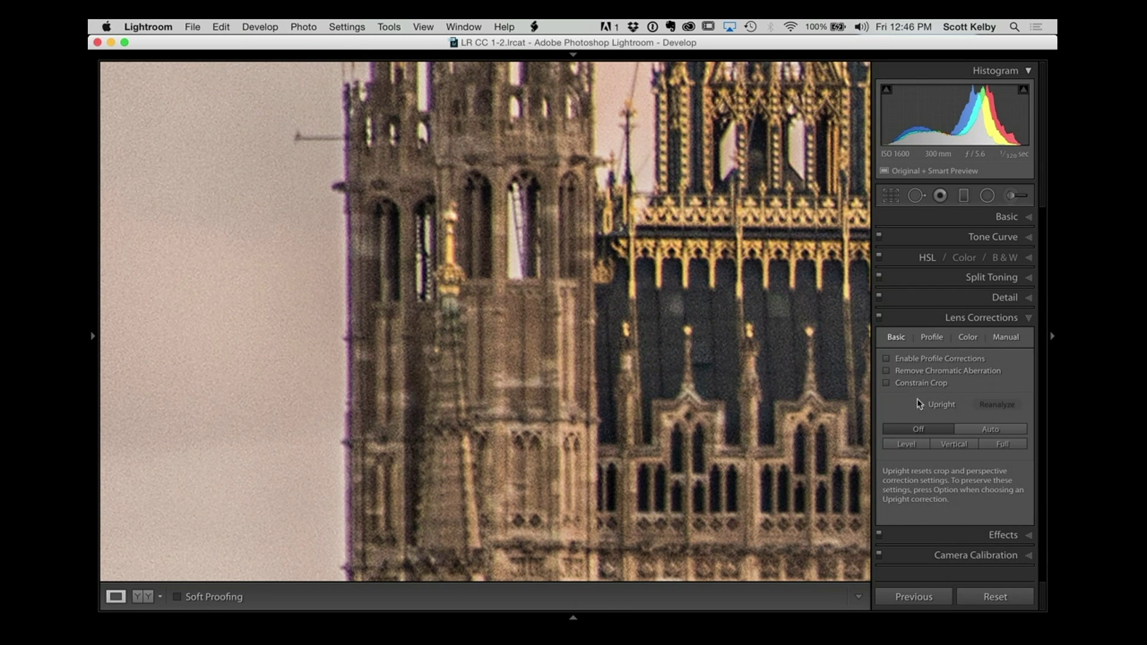
# Enable Remove Chromatic Aberration for the tower photo and raise the purple Defringe amount to reduce the fringe along the tower's edge
pyautogui.click(886, 371)
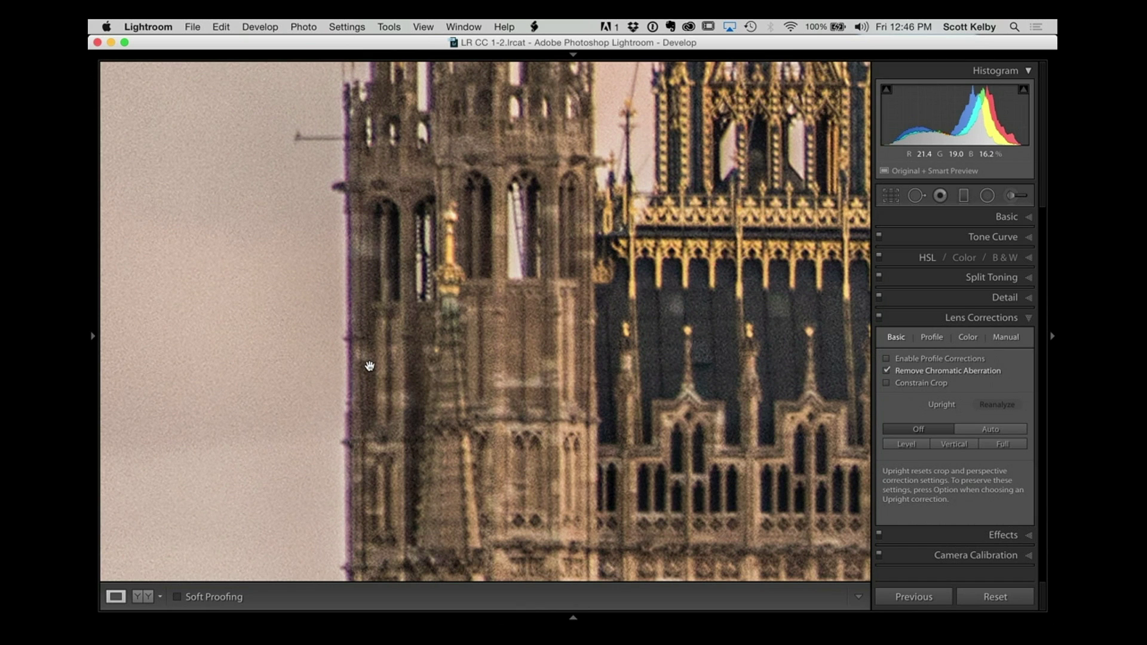
pyautogui.click(932, 337)
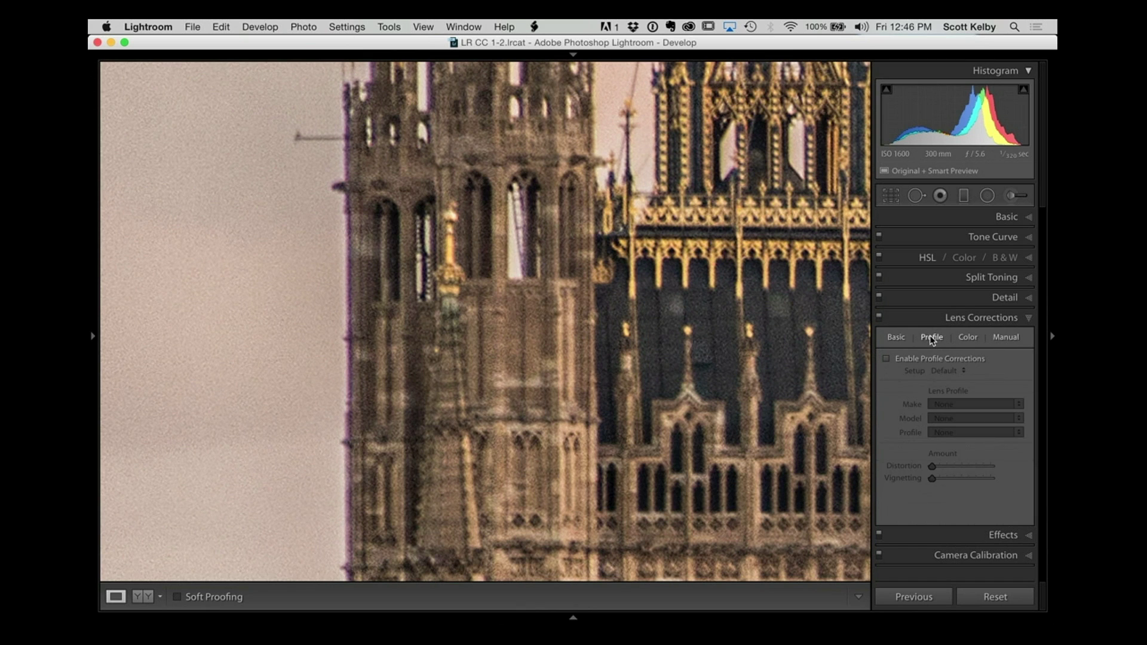
pyautogui.click(956, 338)
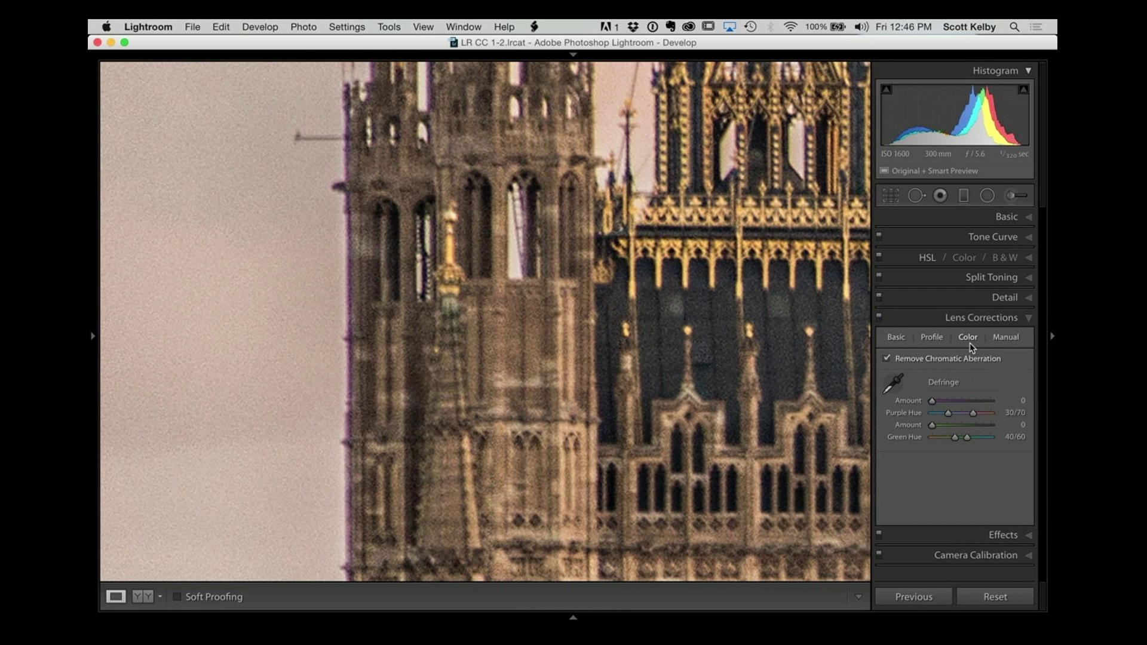
pyautogui.press('alt')
pyautogui.moveTo(932, 404); pyautogui.dragTo(952, 405)
pyautogui.moveTo(946, 405); pyautogui.dragTo(943, 404)
pyautogui.doubleClick(944, 404)
pyautogui.moveTo(942, 405); pyautogui.dragTo(950, 406)
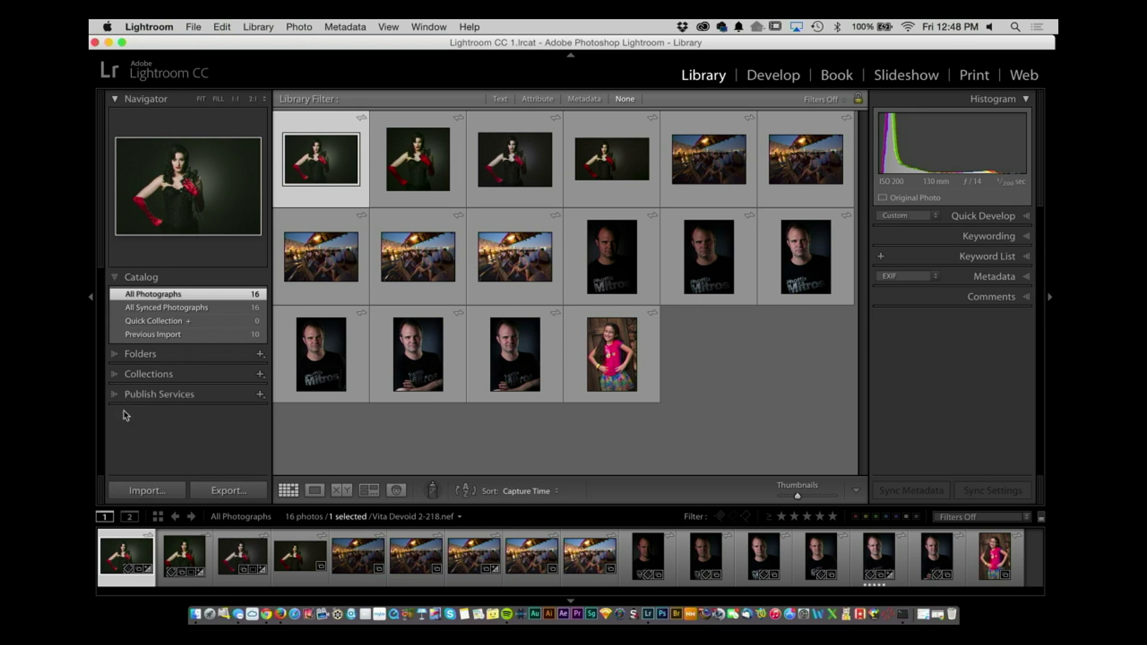
# Open the setup of the 500px publish service in the photo library
pyautogui.click(139, 395)
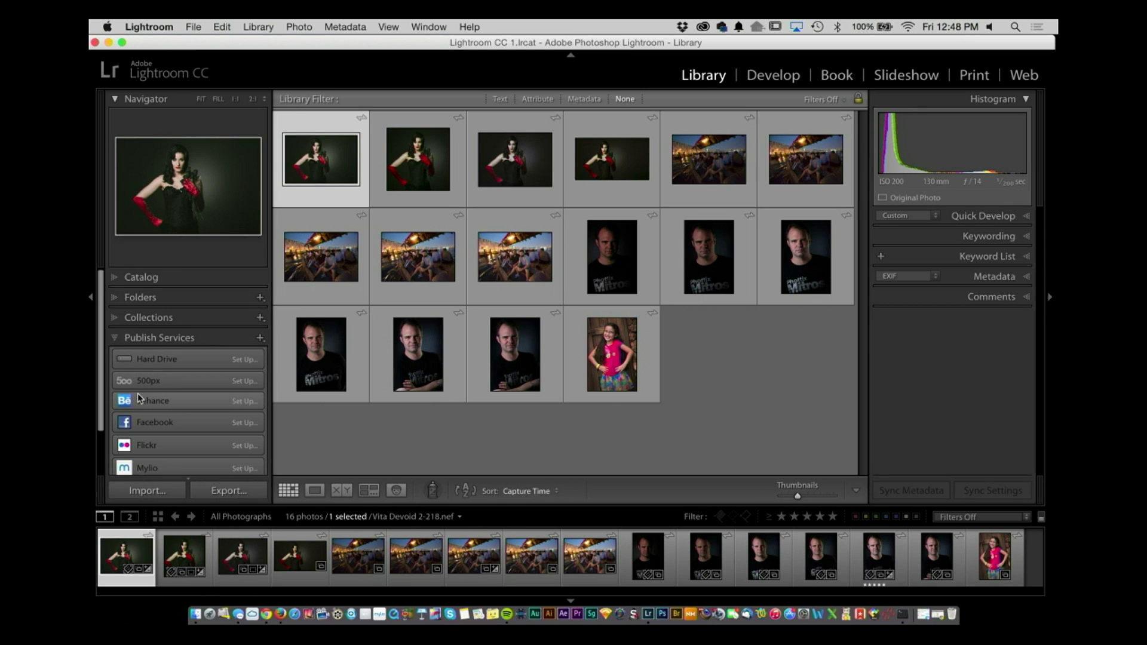
pyautogui.scroll(-2, 209, 399)
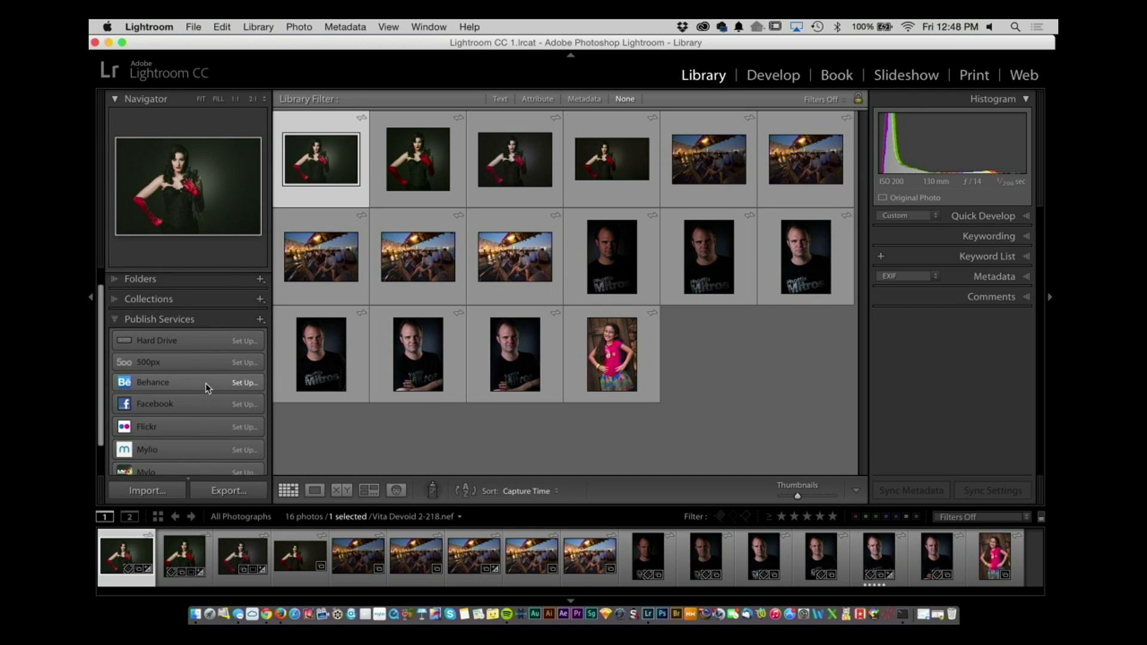
pyautogui.scroll(-2, 206, 382)
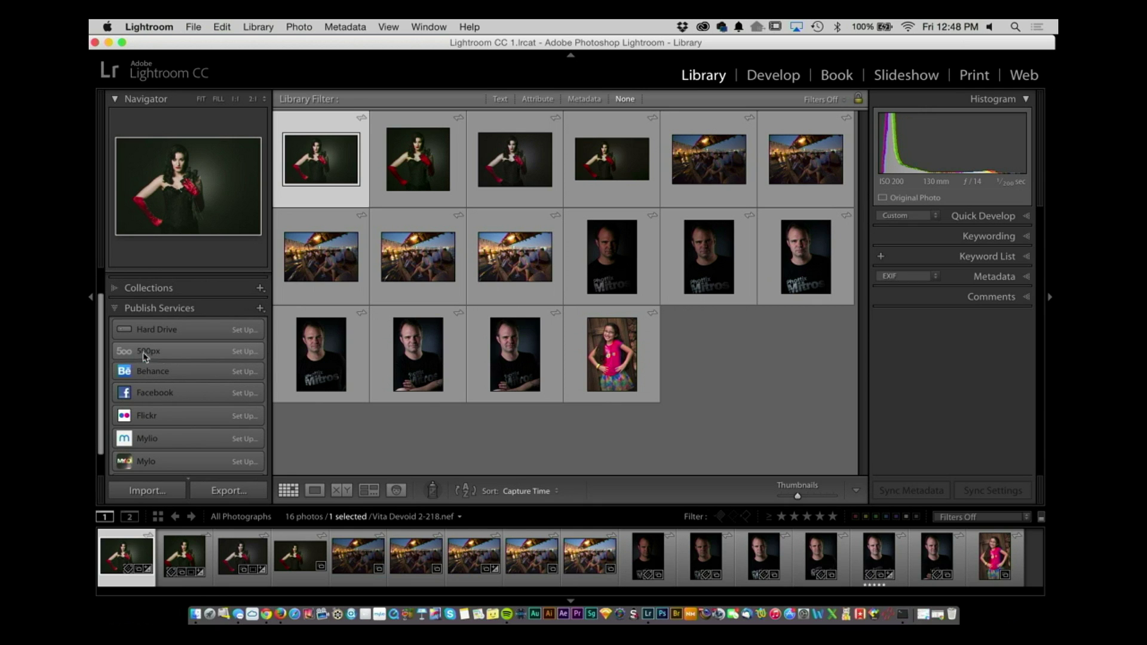
pyautogui.click(259, 353)
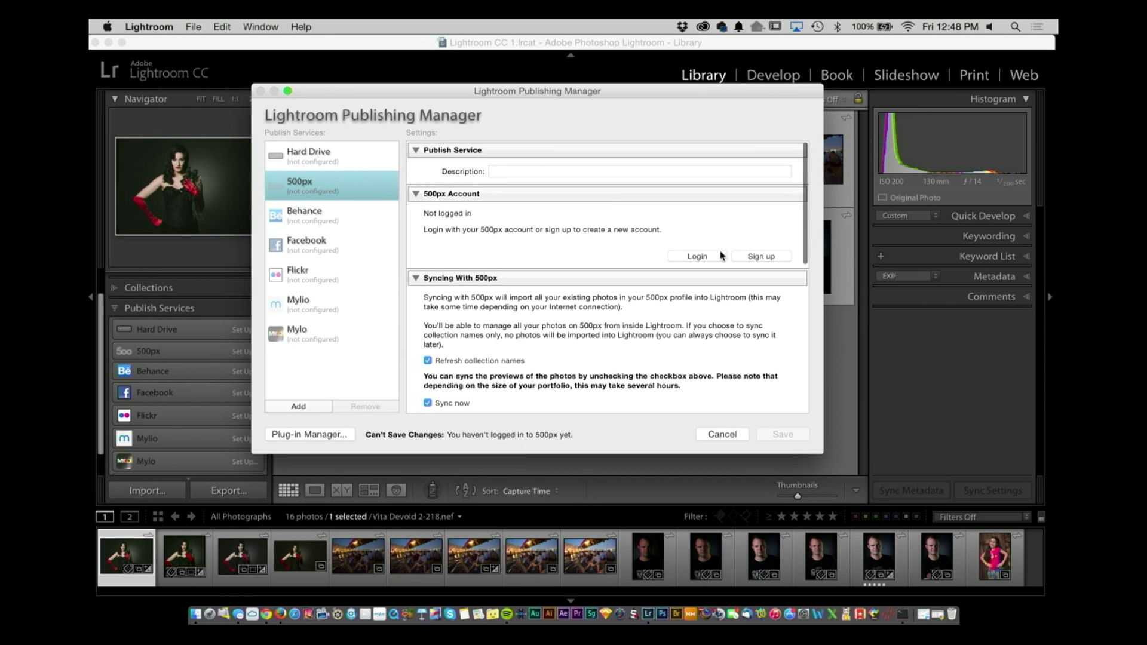
# Log in to 500px, authorize the Lightroom Publish Plugin to use the account, and return to the publishing setup
pyautogui.click(701, 256)
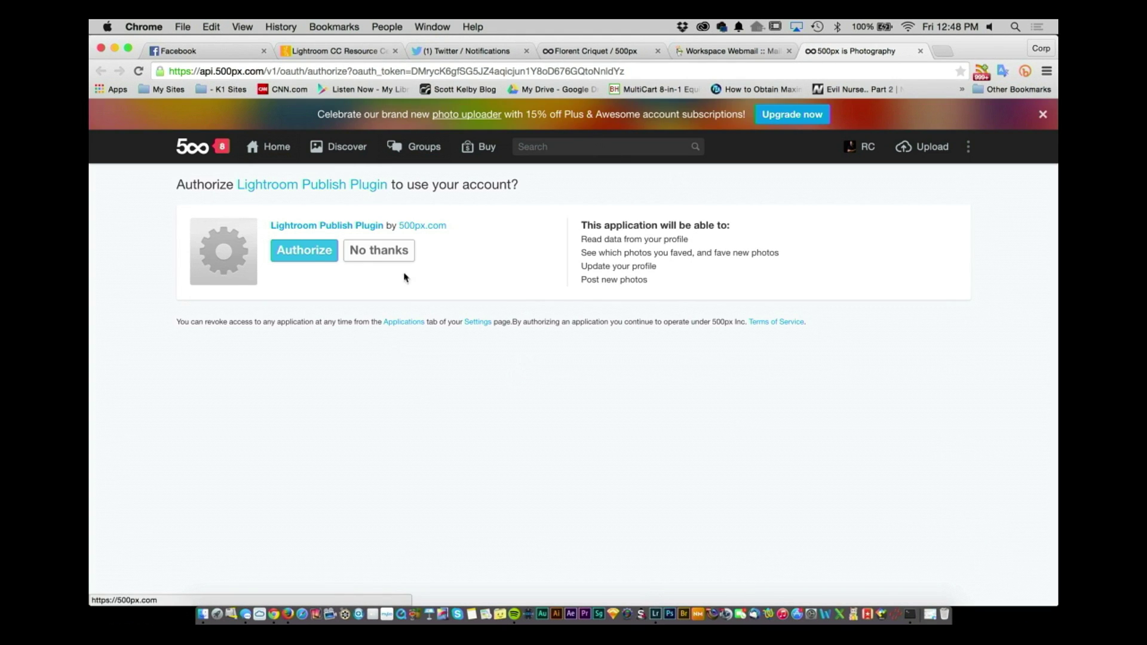
pyautogui.click(287, 251)
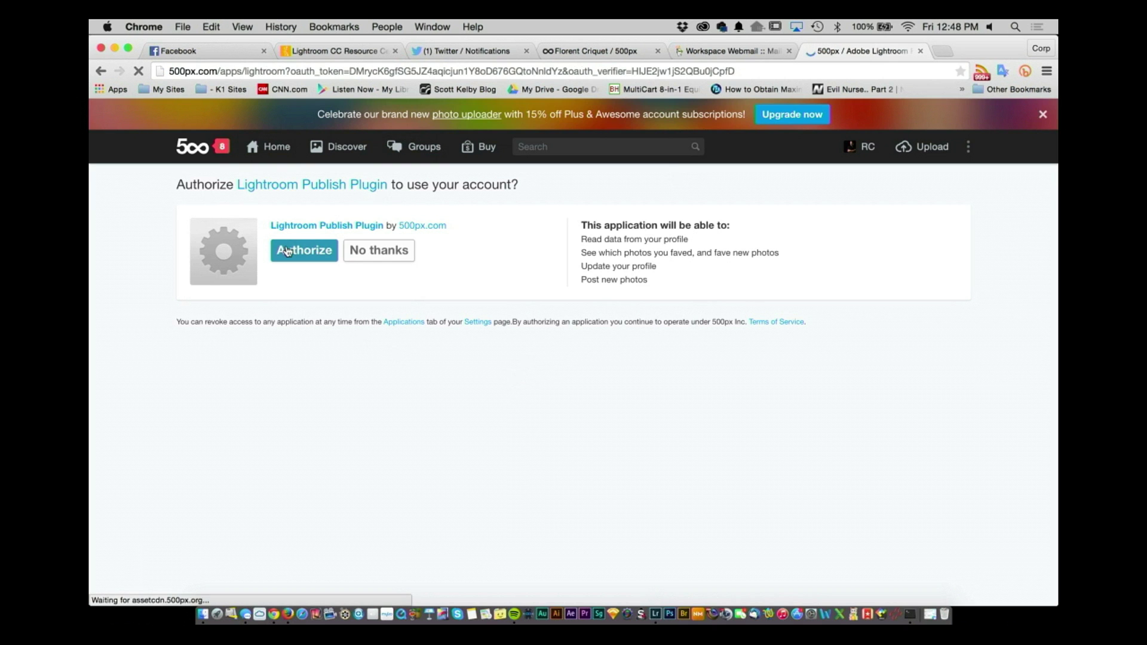
pyautogui.click(643, 343)
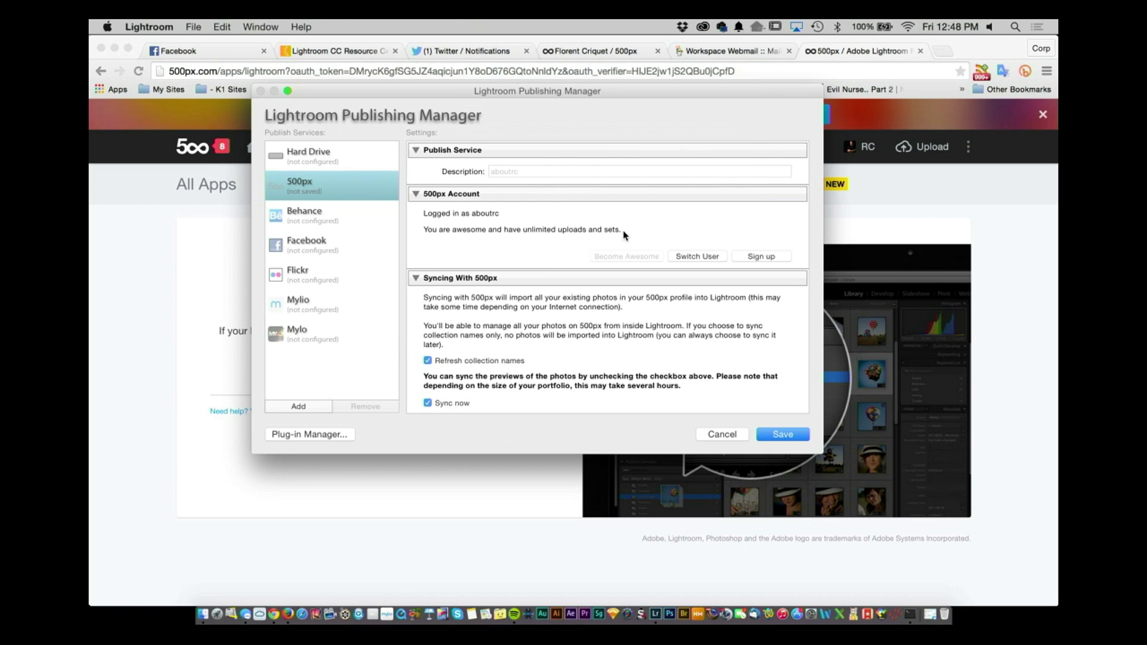
# Set the 500px service's description to "RC 500px" and save the publish service
pyautogui.click(567, 169)
pyautogui.write('M')
pyautogui.press('BackSpace')
pyautogui.write('A')
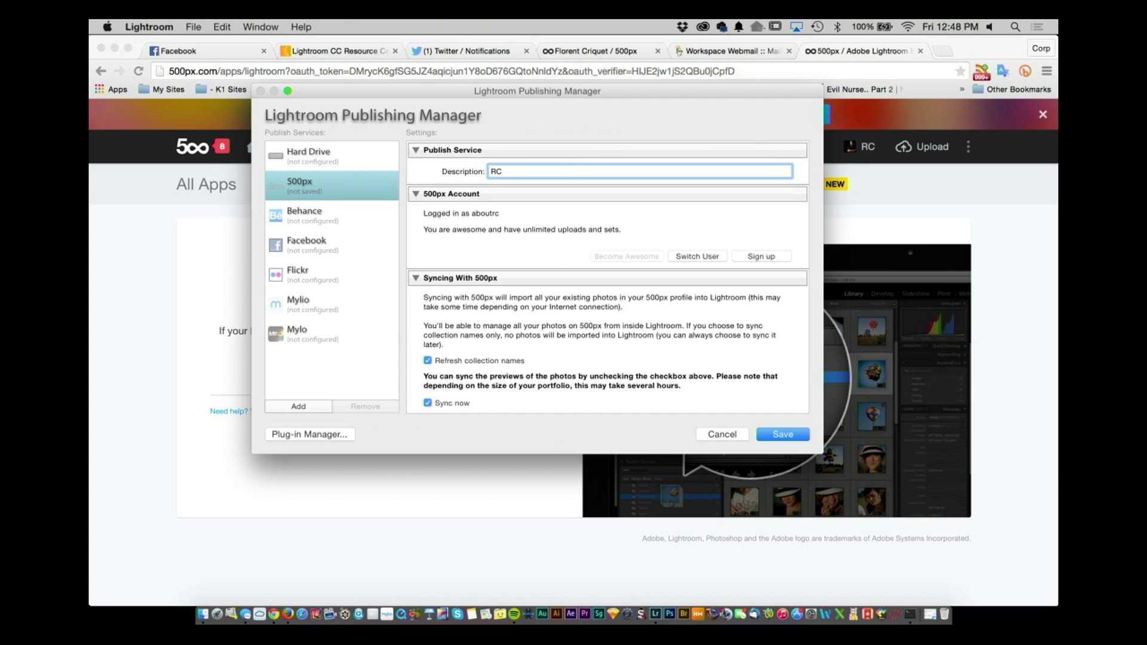
pyautogui.write('C 500px')
pyautogui.click(792, 437)
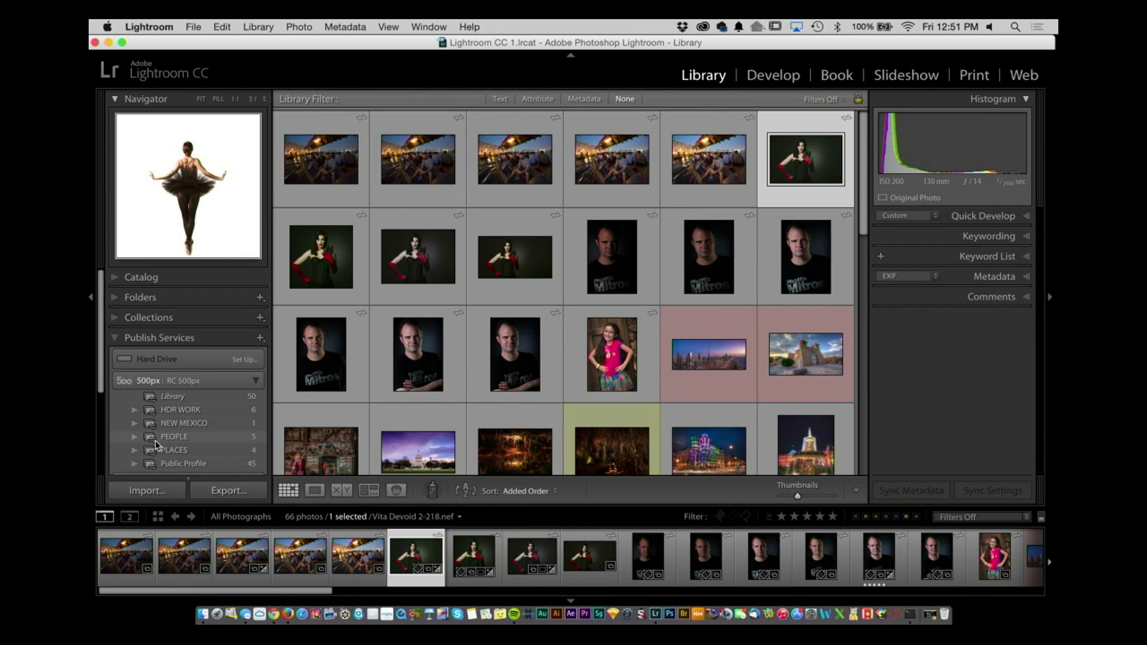
# Add the selected photo of the woman in red gloves to the 500px Library collection and publish it
pyautogui.moveTo(809, 174); pyautogui.dragTo(203, 396)
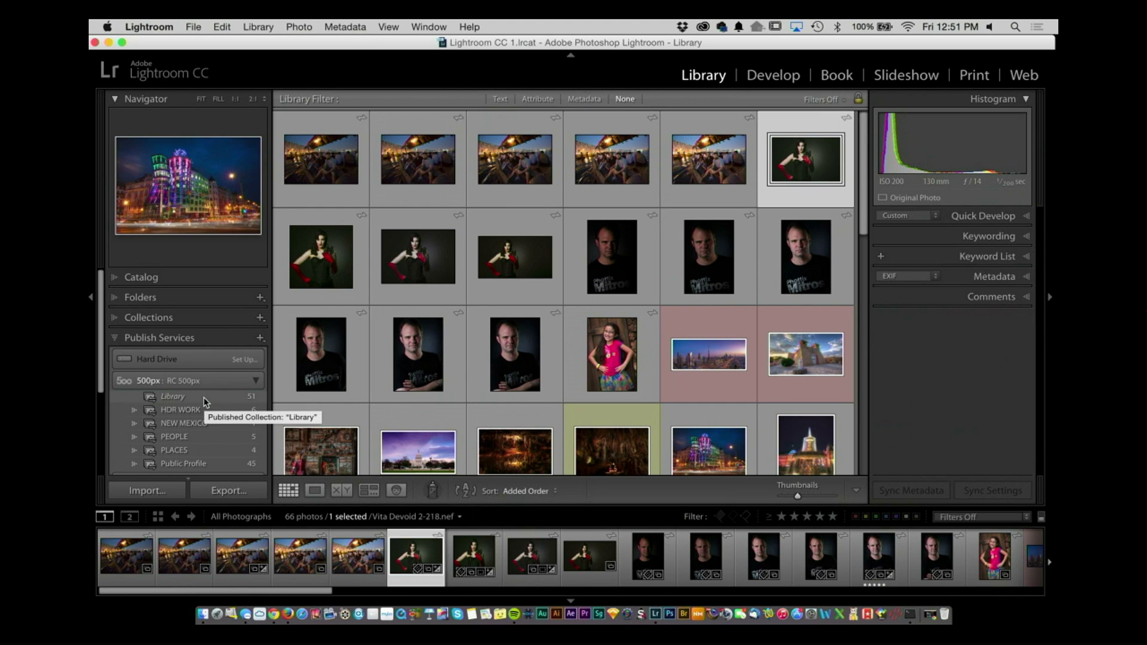
pyautogui.click(203, 397)
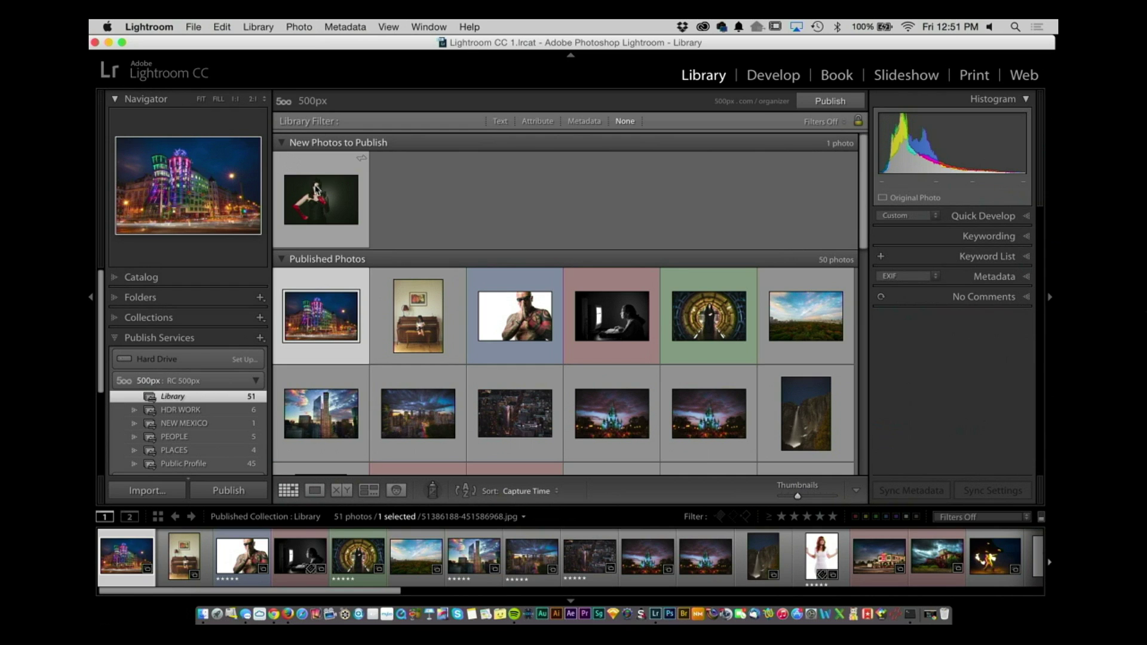
pyautogui.click(829, 101)
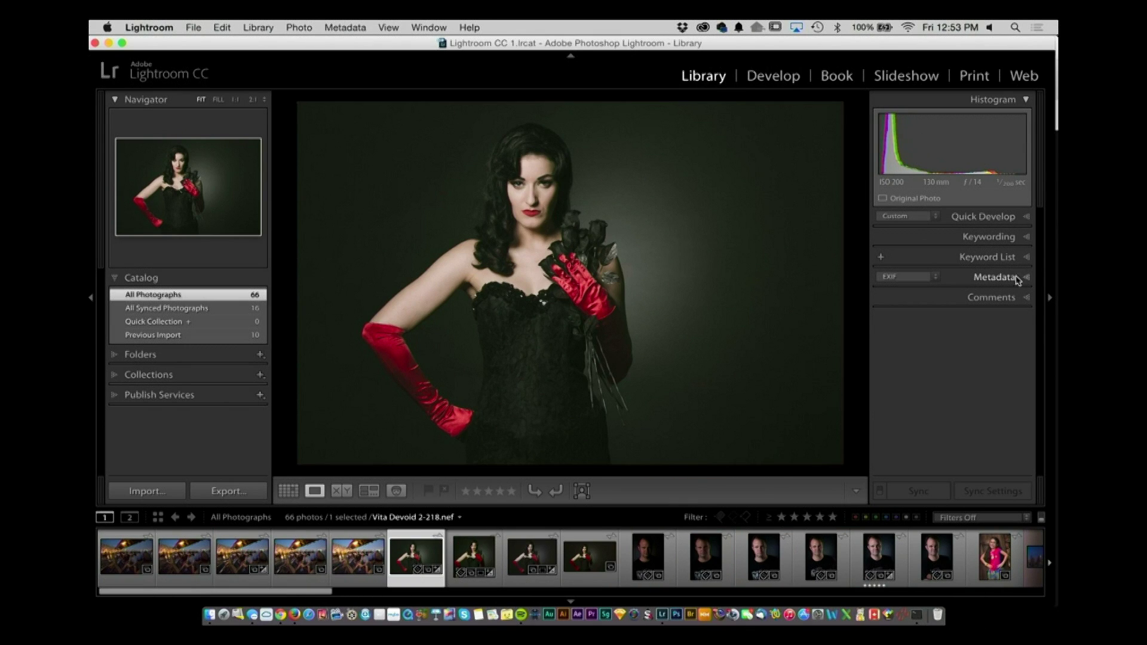
# Show the 500px metadata fields for the photo of the woman in red gloves and open the License Type choices
pyautogui.click(992, 276)
pyautogui.scroll(-5, 995, 279)
pyautogui.scroll(6, 996, 282)
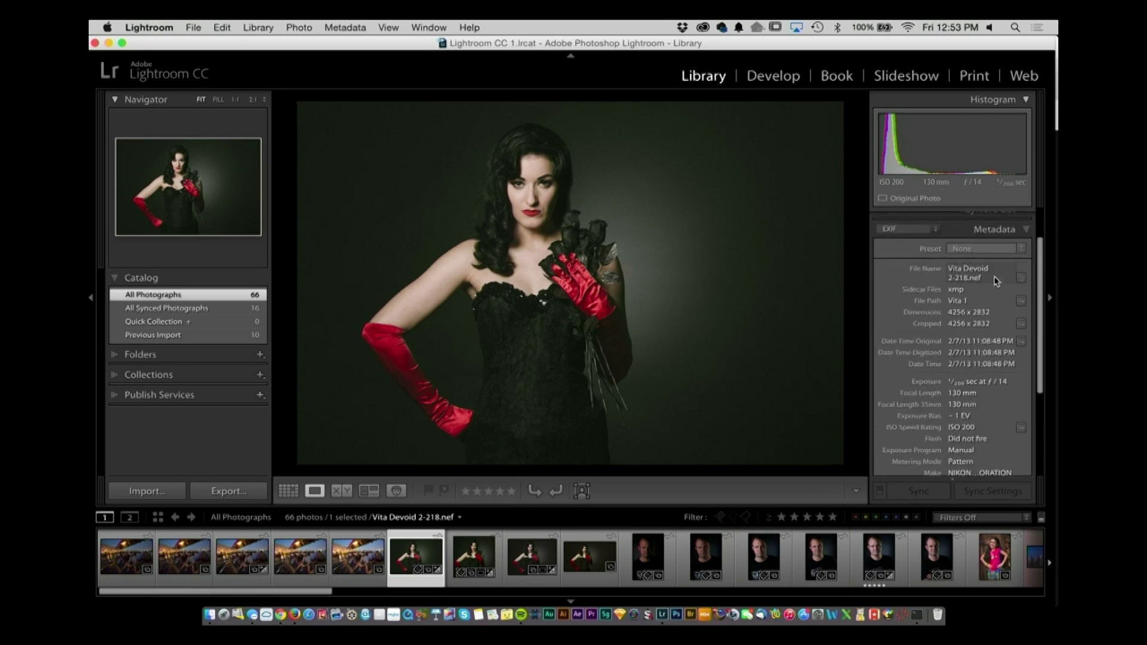
pyautogui.click(1020, 296)
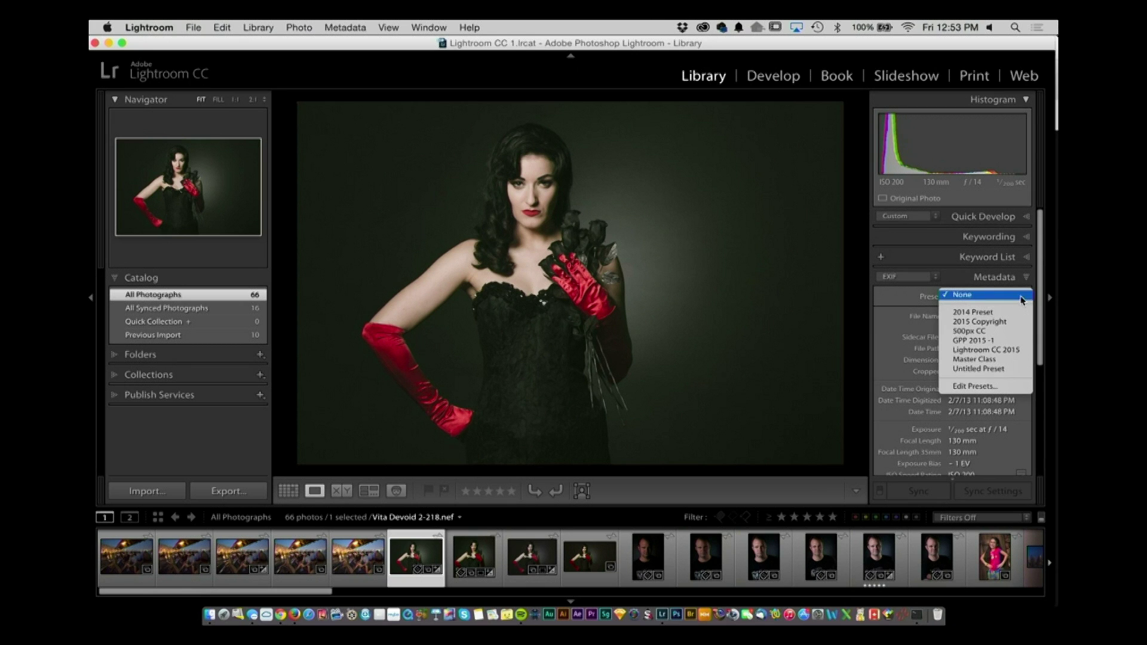
pyautogui.click(936, 278)
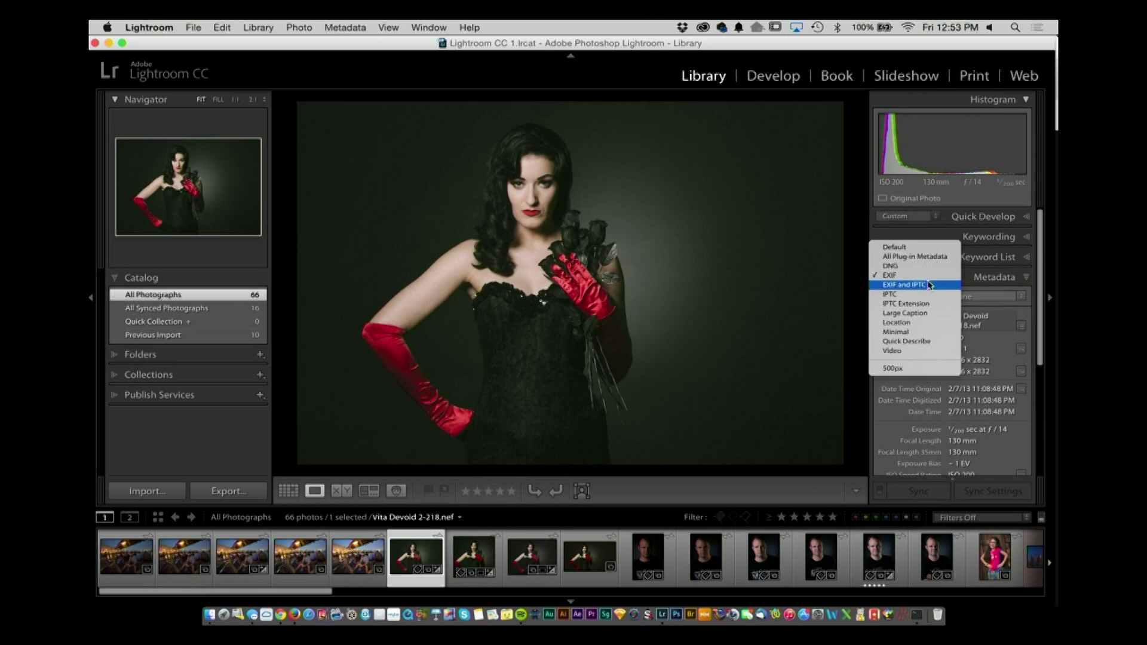
pyautogui.click(924, 369)
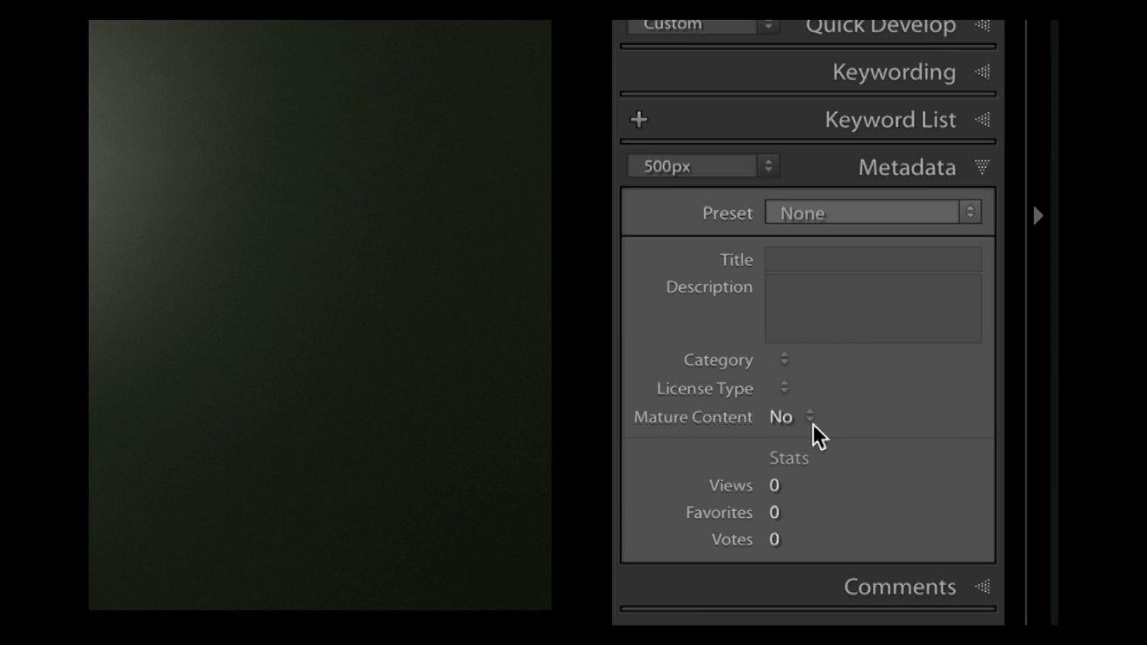
pyautogui.click(785, 392)
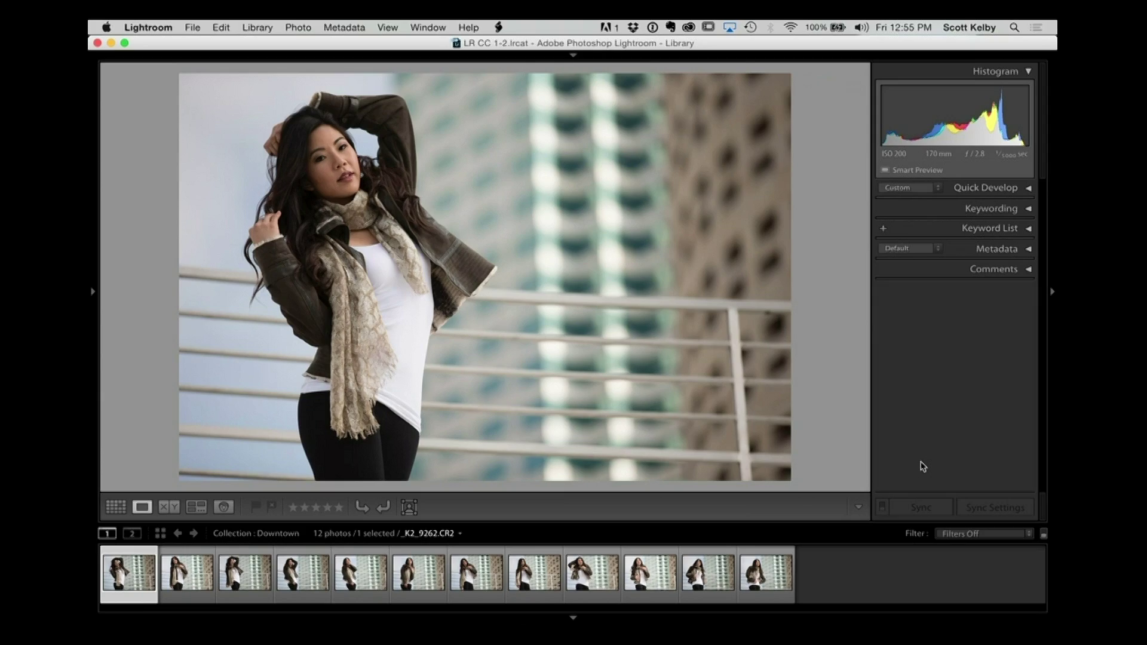
# Flag the first photo of the Downtown collection as a pick and remove its flag again
pyautogui.press('p')
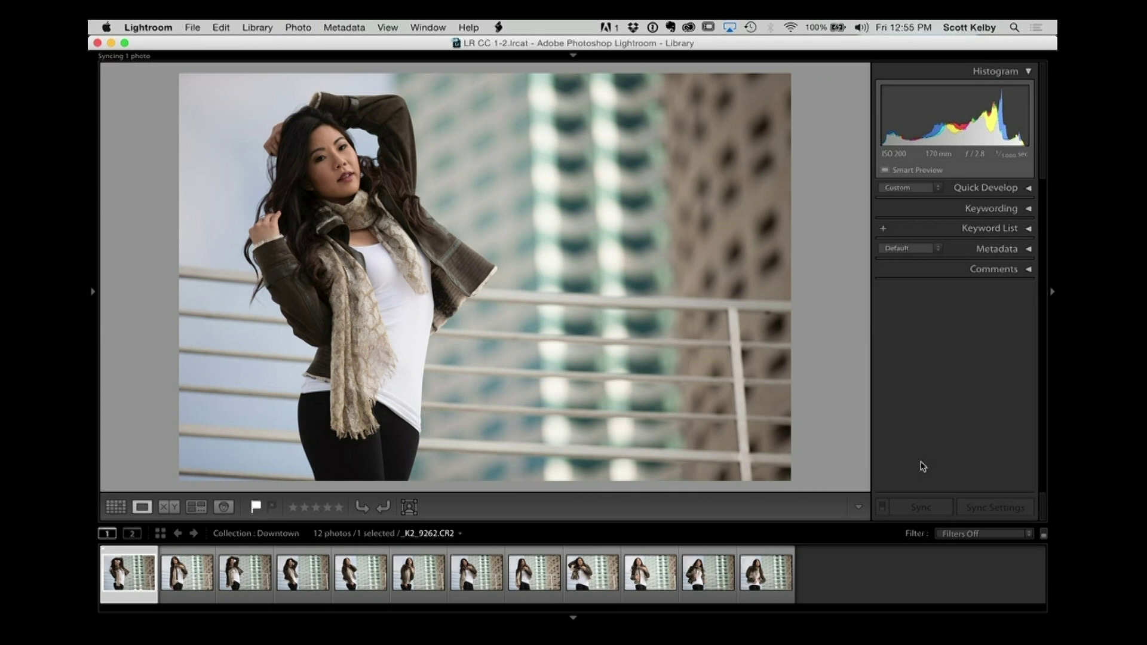
pyautogui.press('Right')
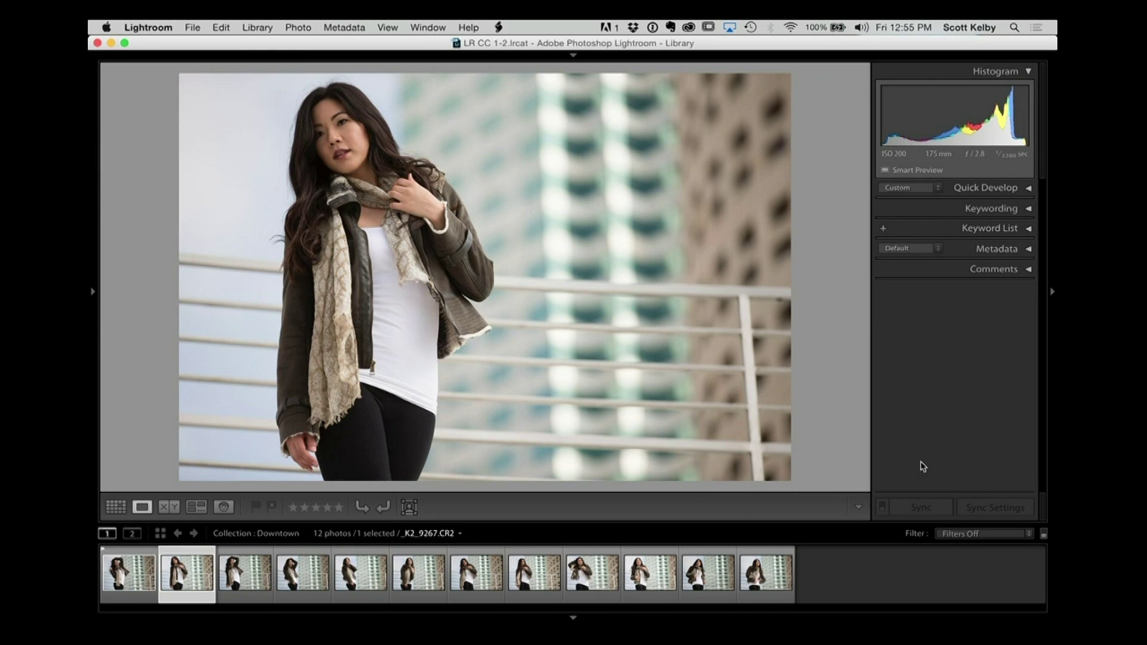
pyautogui.press('Left')
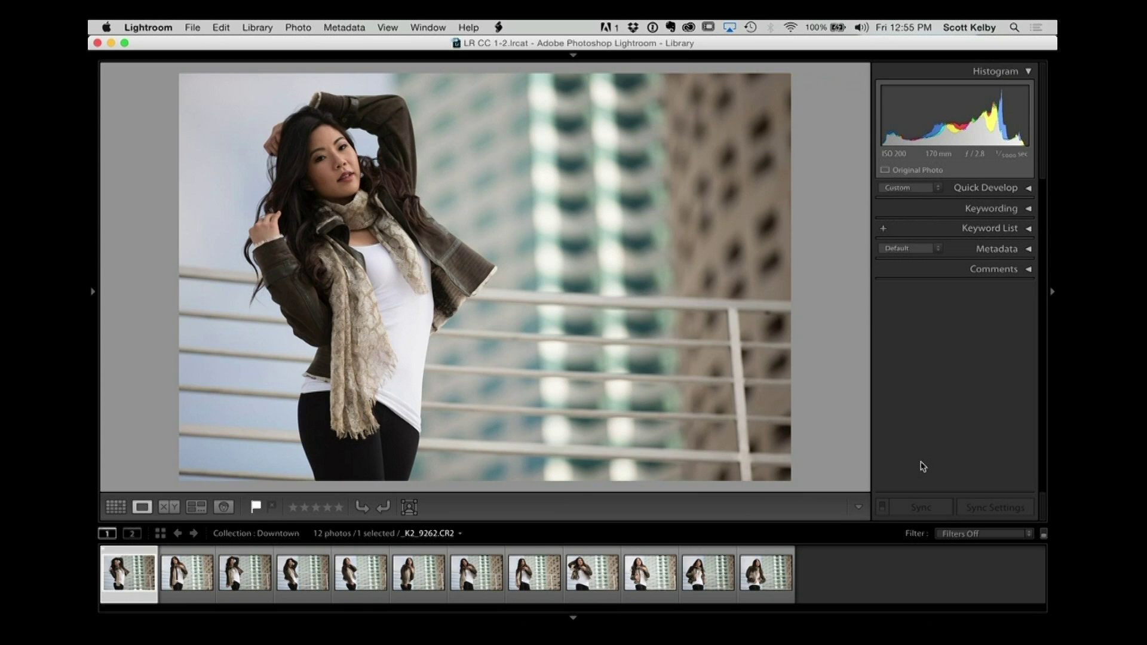
pyautogui.press('u')
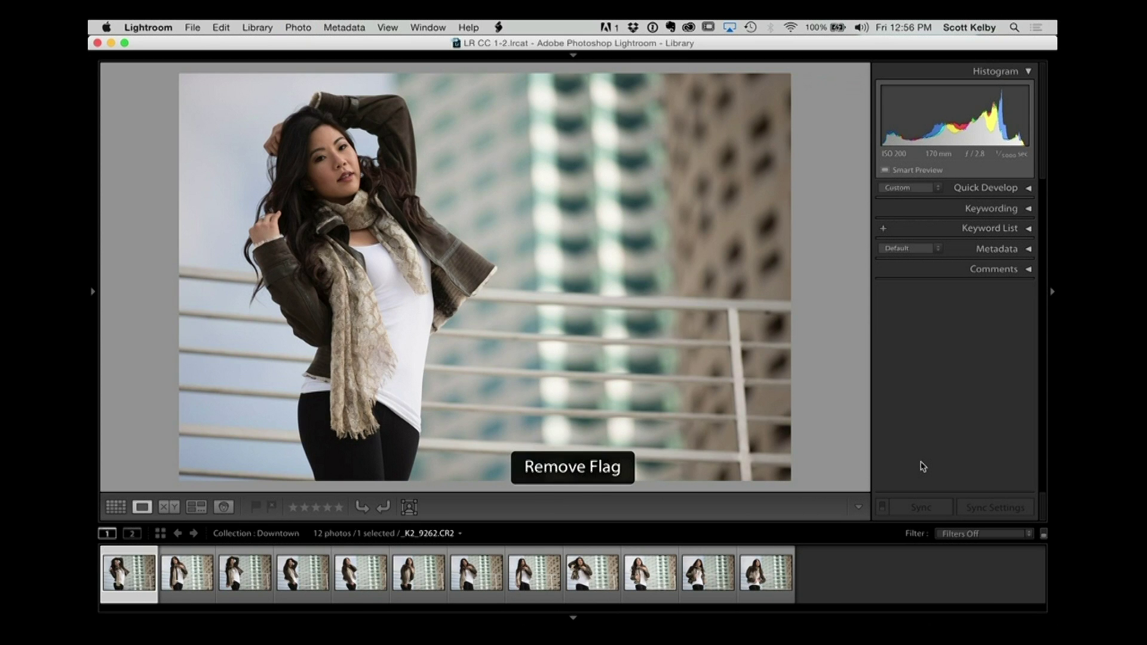
# Turn on Auto Advance and flag the first and fourth photos of the Downtown collection as picks
pyautogui.click(298, 28)
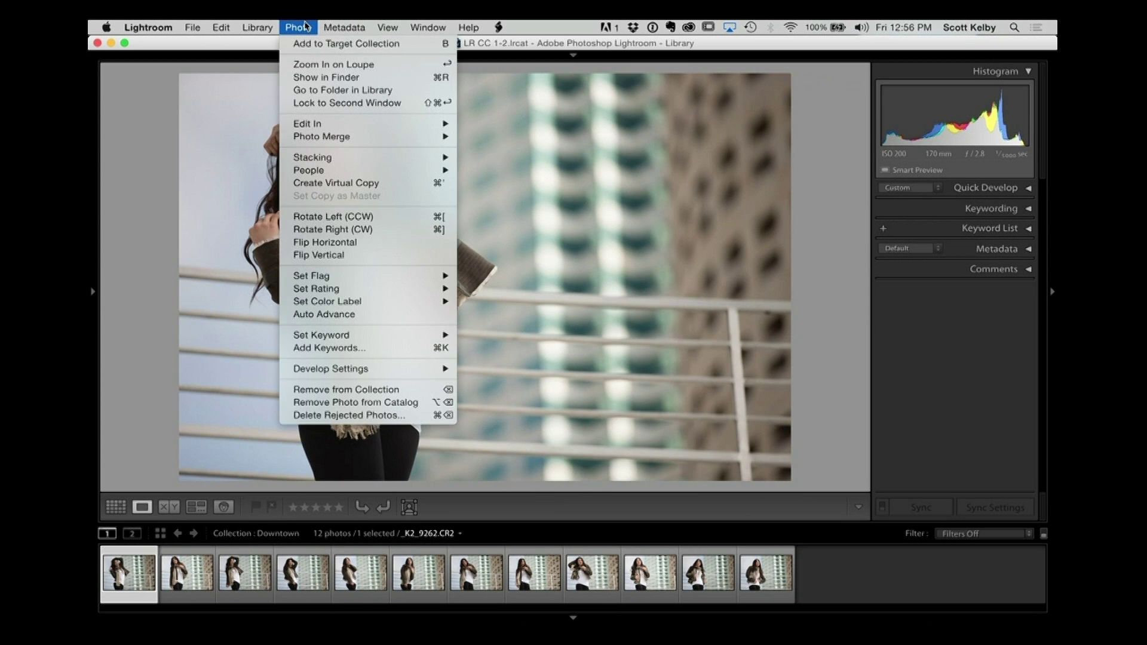
pyautogui.click(367, 315)
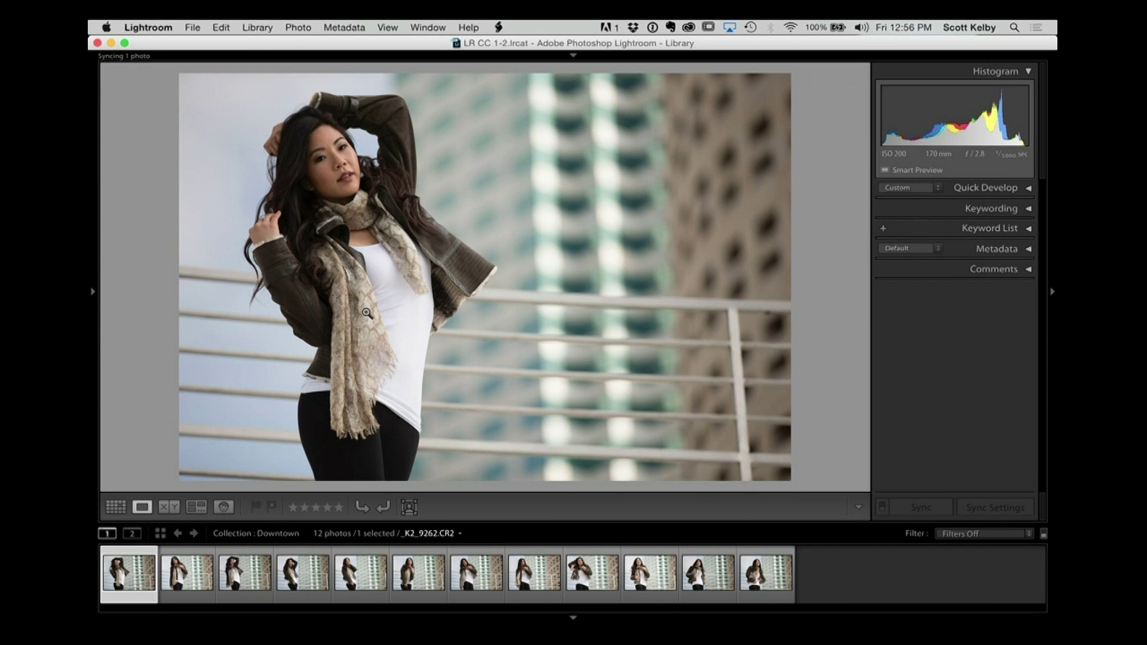
pyautogui.press('p')
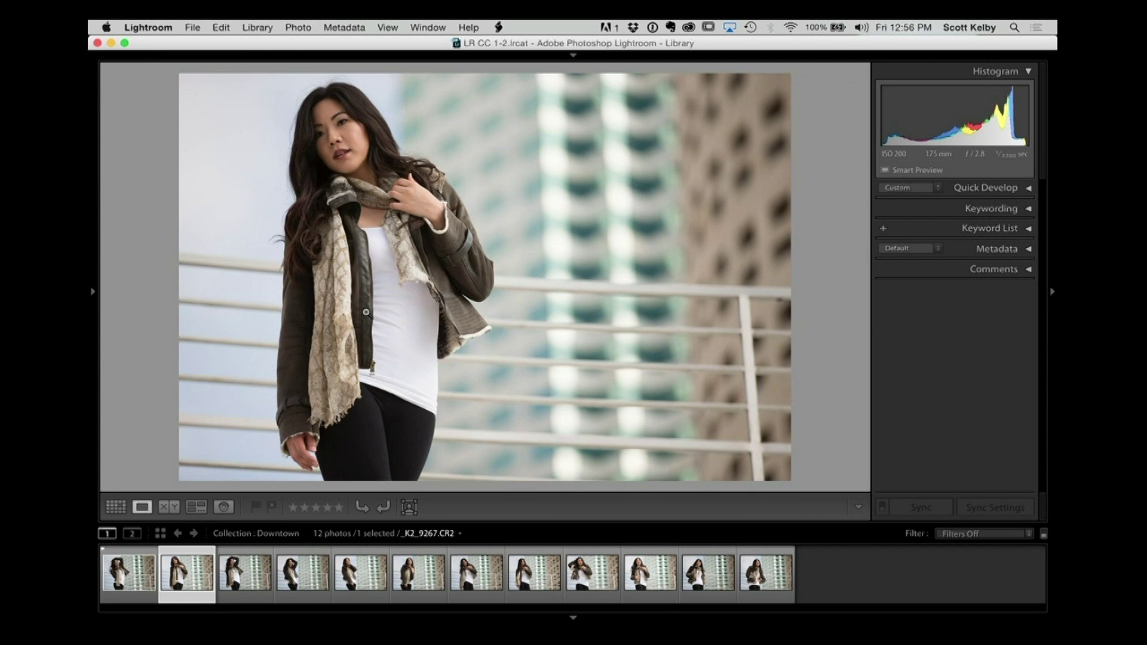
pyautogui.press('Right')
pyautogui.press('Right')
pyautogui.press('p')
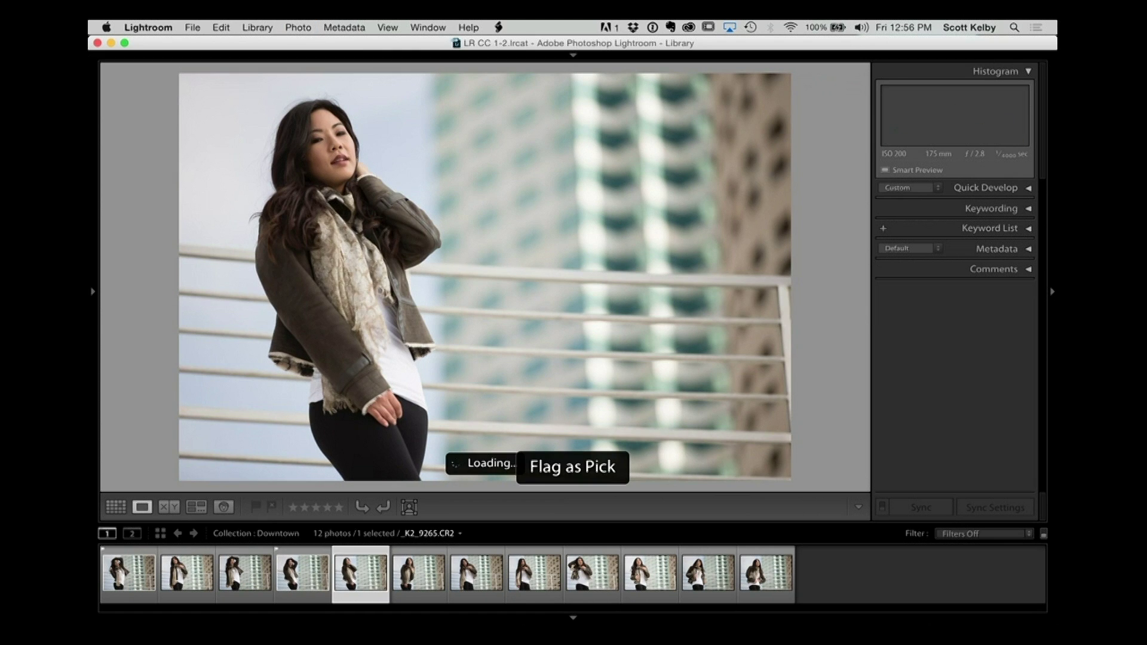